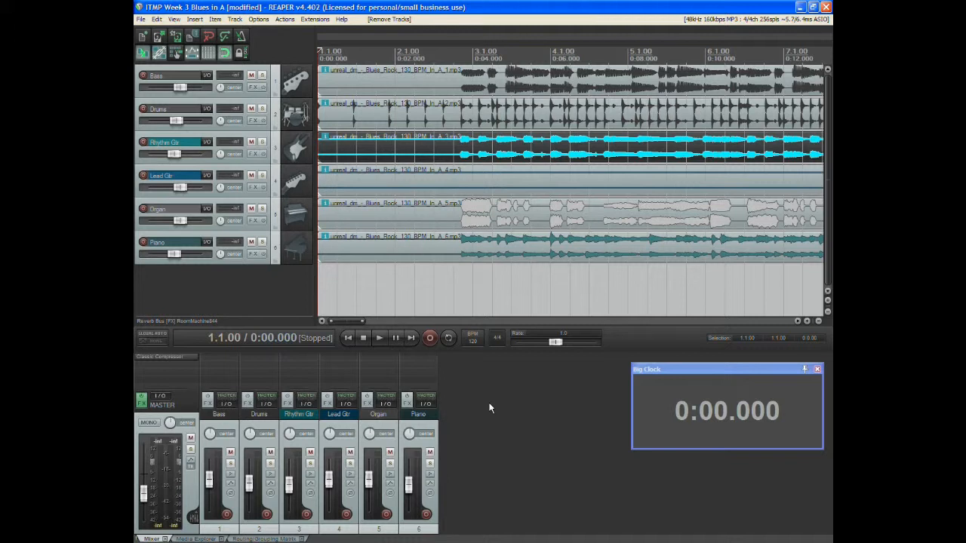
Add a new track after the Piano track and name it Reverb Bus
click(434, 427)
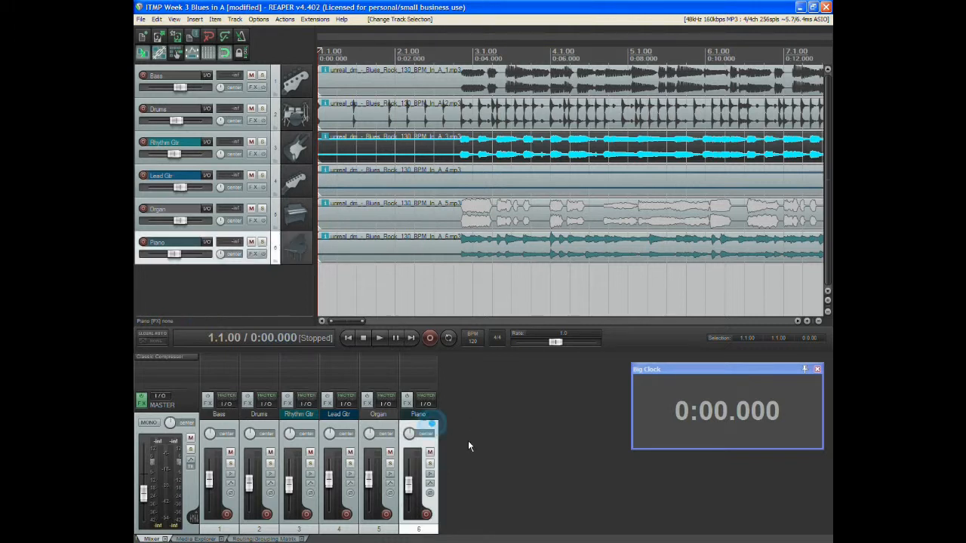
double_click(512, 448)
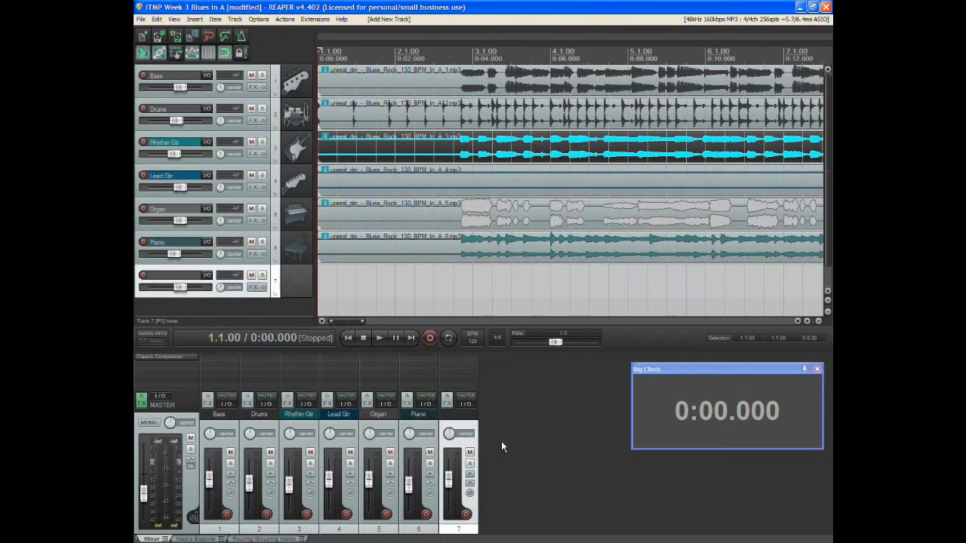
double_click(459, 414)
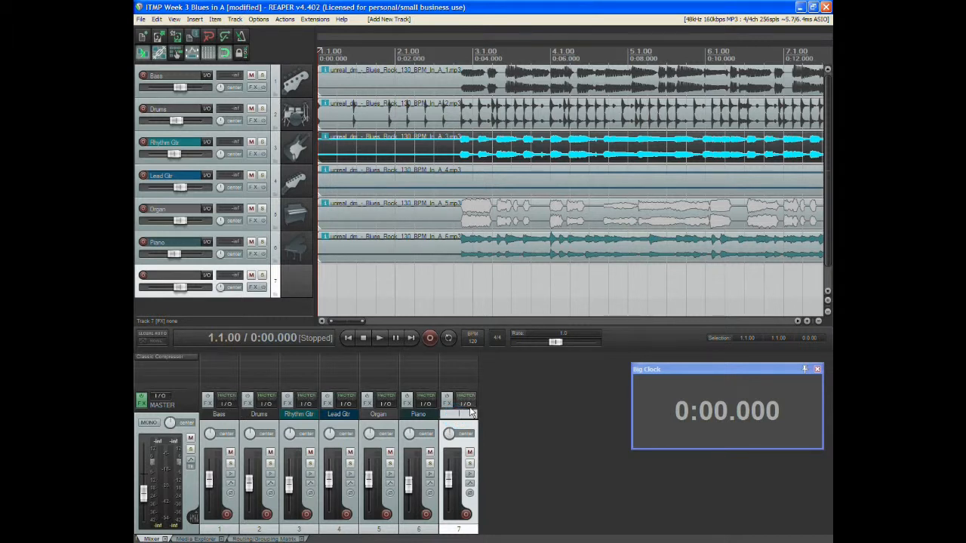
text(Reverb B)
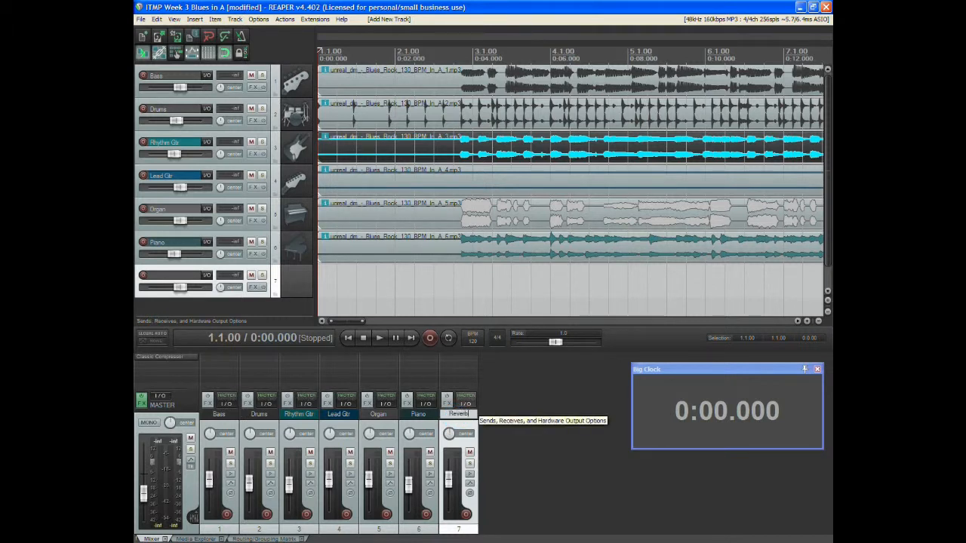
text(us)
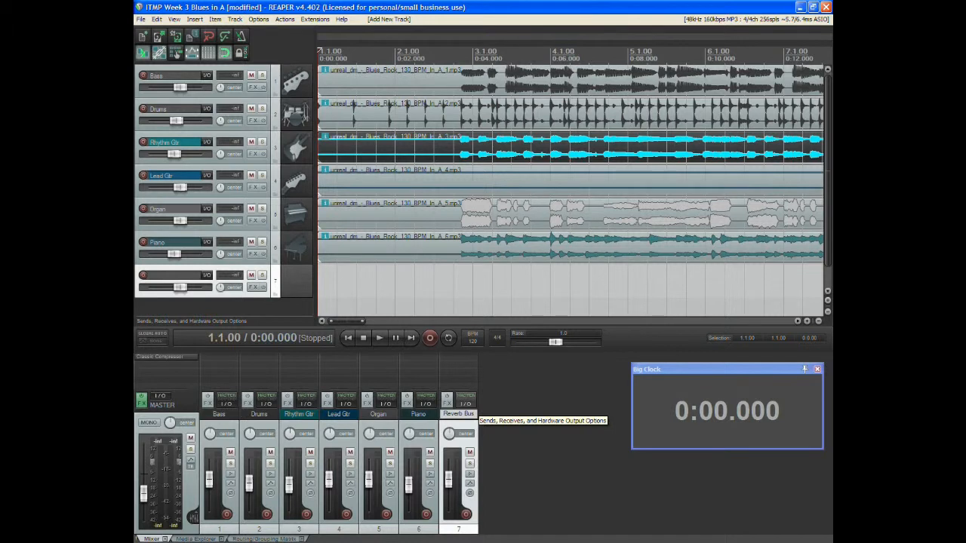
click(548, 483)
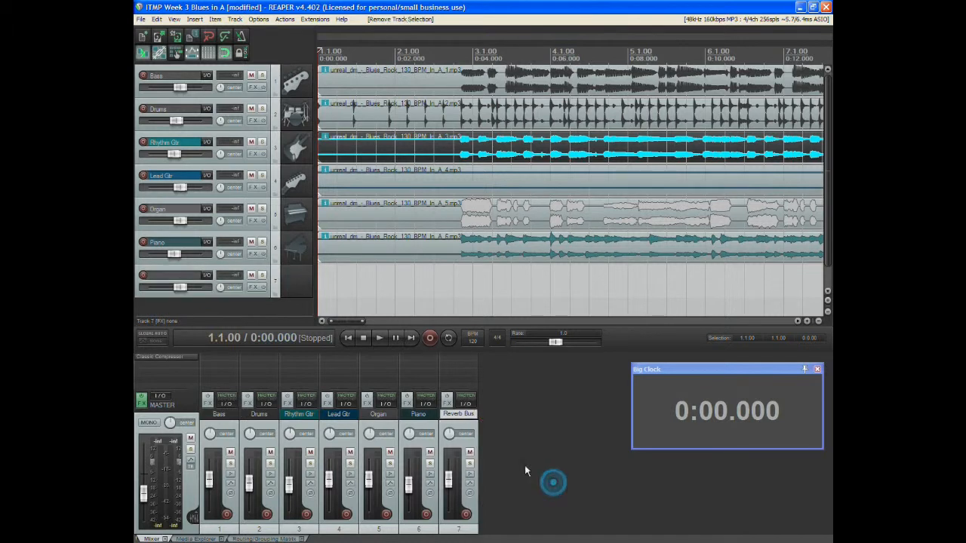
Insert the RoomMachine844 VST effect on the Reverb Bus track
click(446, 406)
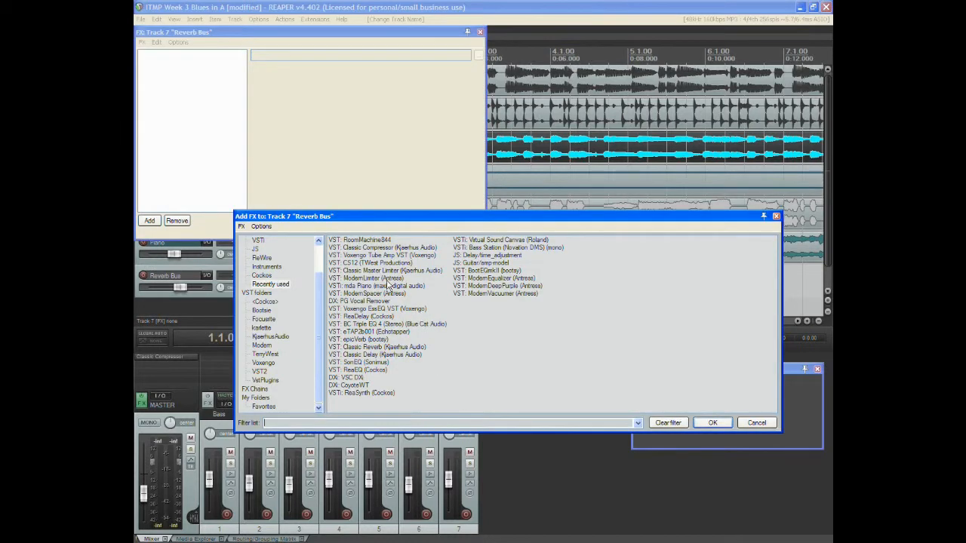
click(369, 240)
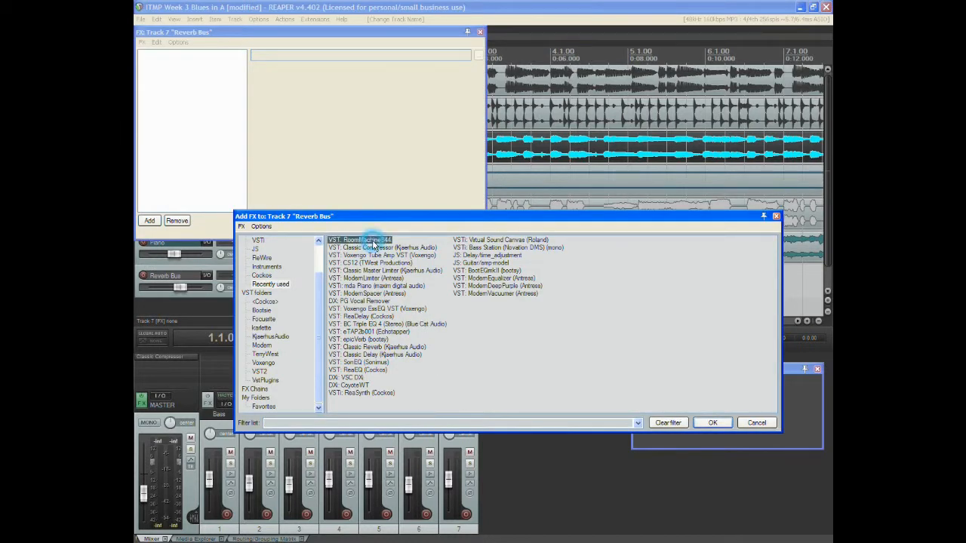
click(712, 423)
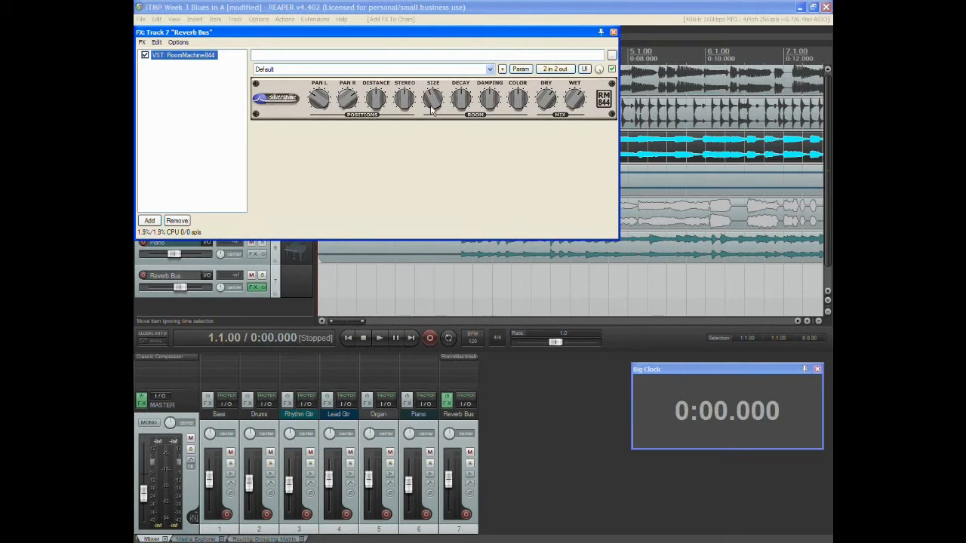
Load the Concert Hall preset in RoomMachine844, turn down its Dry level, and close the effect window
click(490, 69)
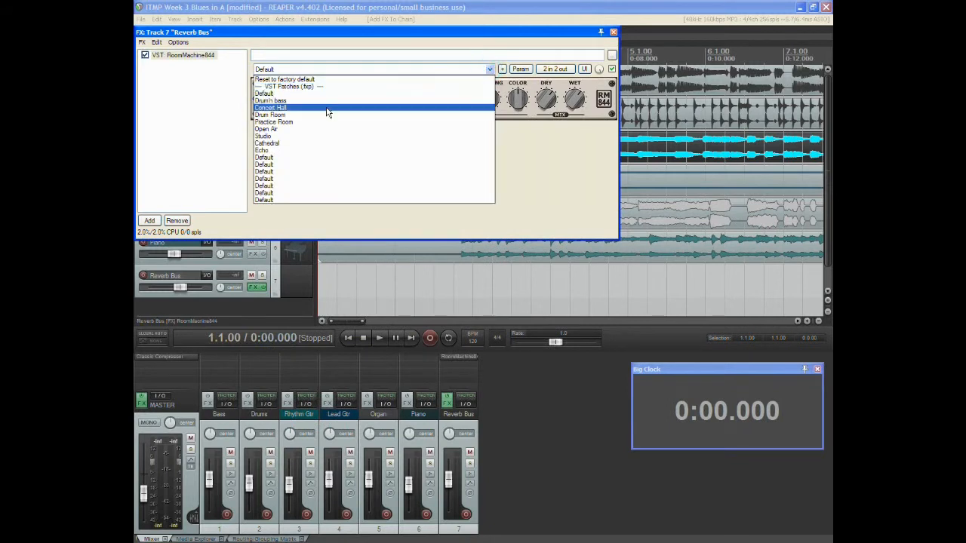
click(280, 110)
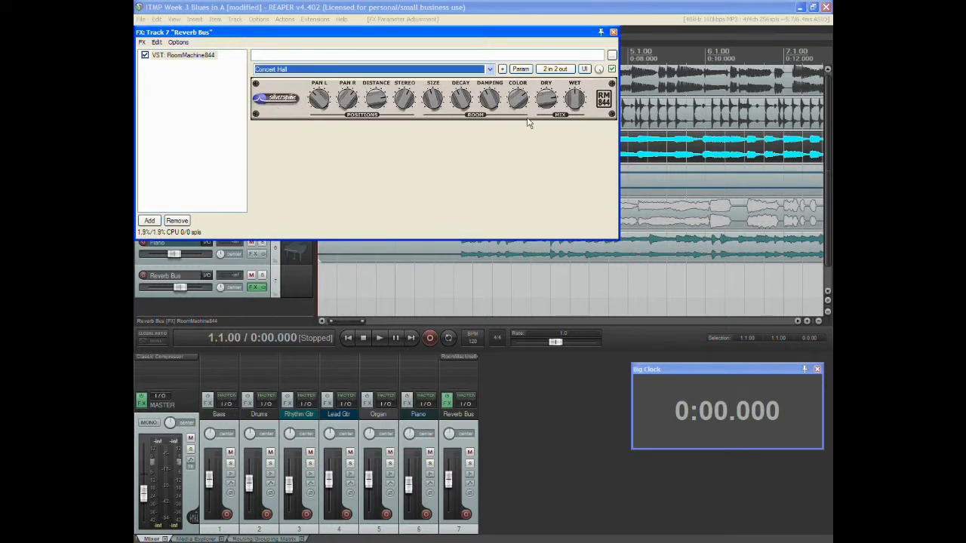
drag(502, 33, 575, 64)
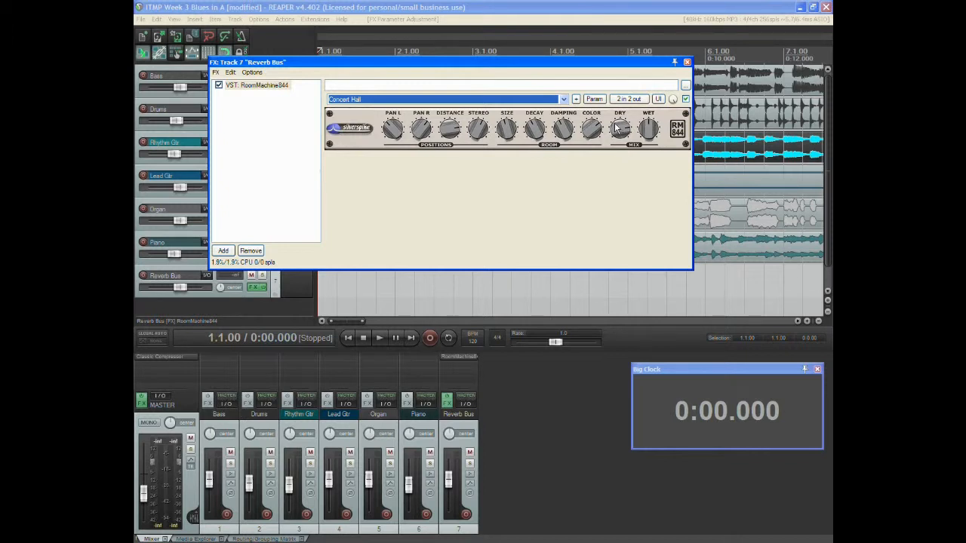
click(617, 128)
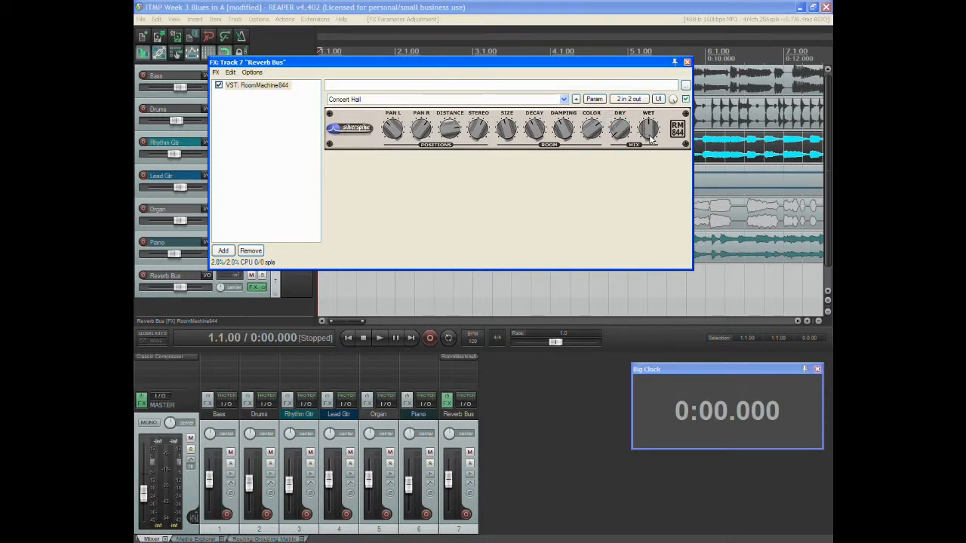
drag(651, 136, 653, 137)
click(687, 63)
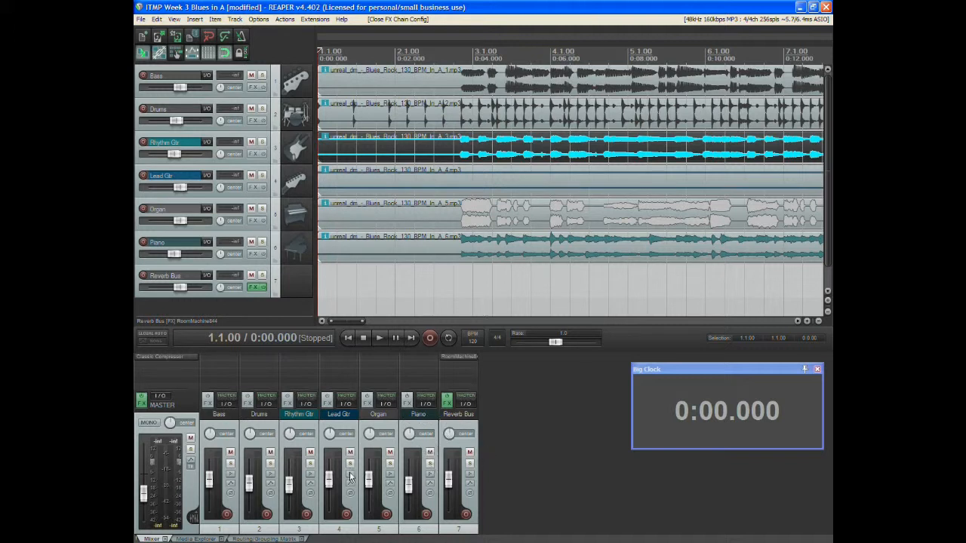
Add a send from the Organ track to the Reverb Bus track
click(384, 405)
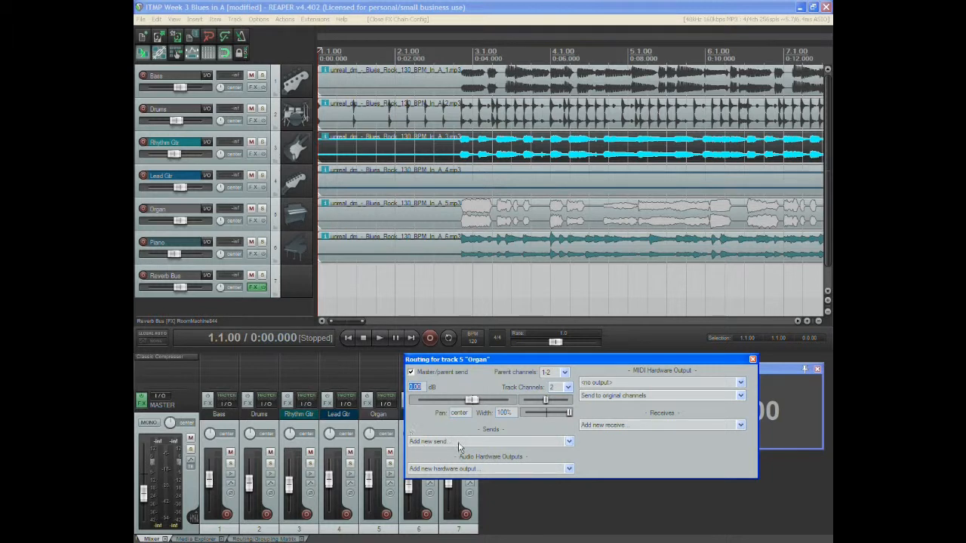
click(569, 442)
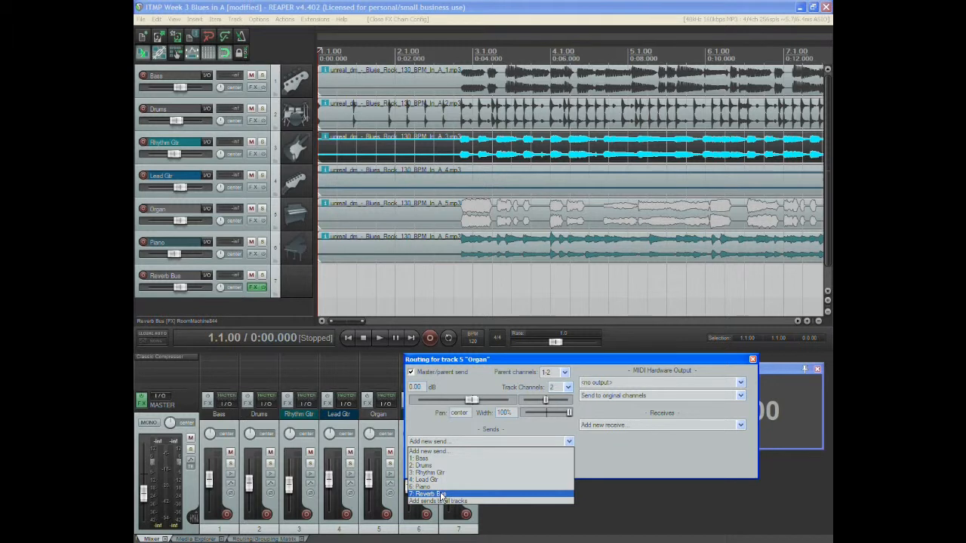
click(441, 495)
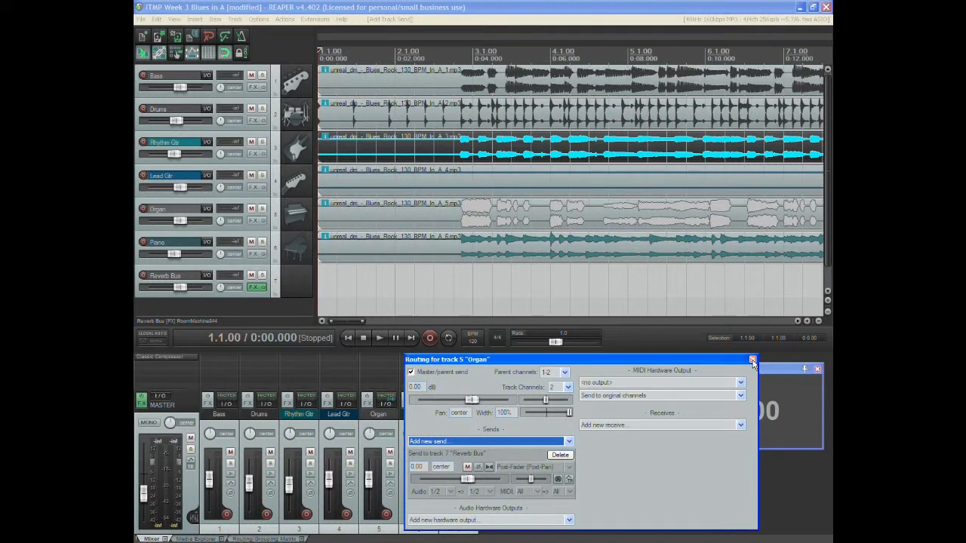
click(753, 360)
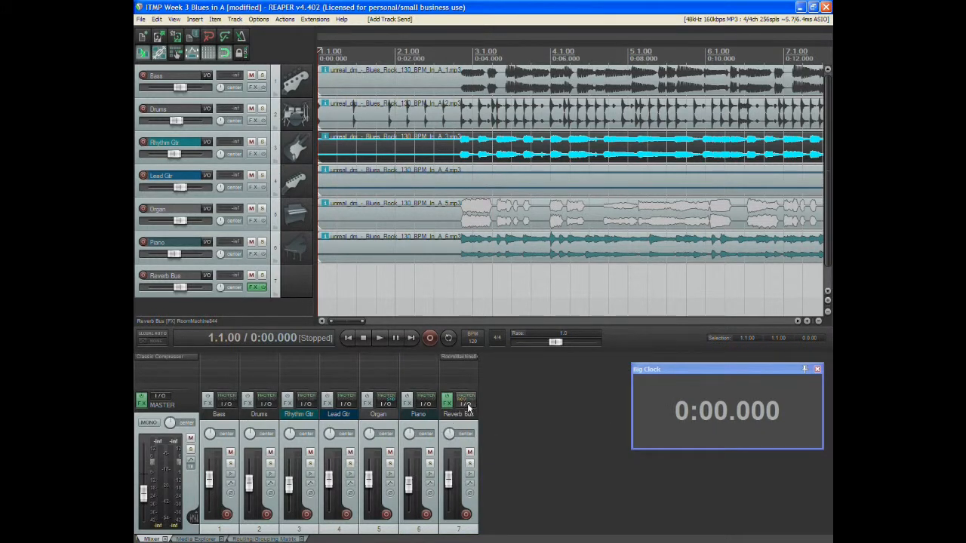
Add a receive from the Piano track in the Reverb Bus track's routing
mouse_move(468, 407)
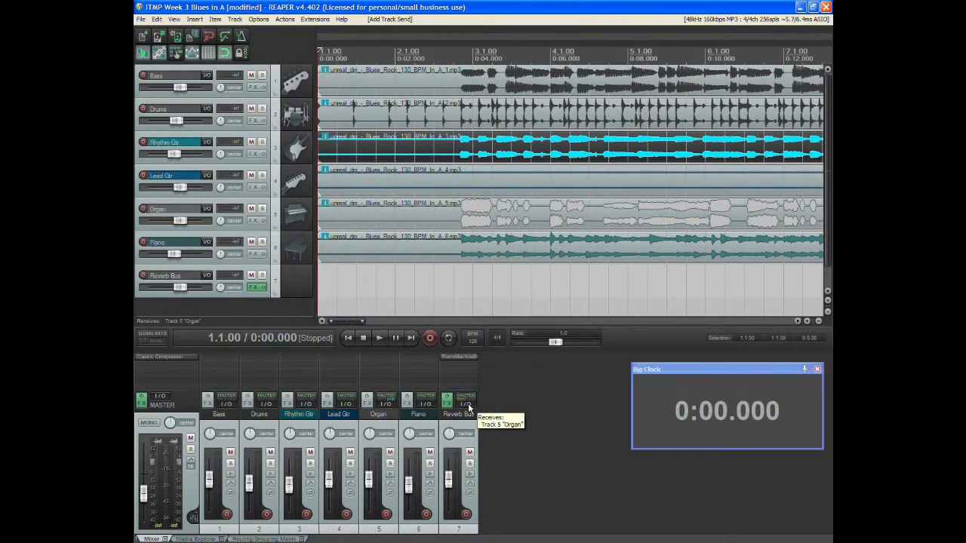
click(467, 407)
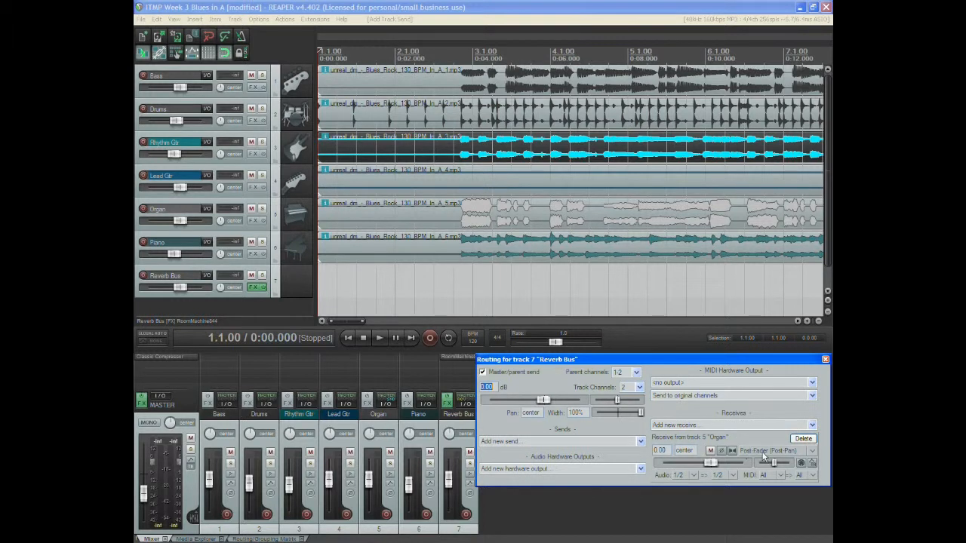
click(813, 428)
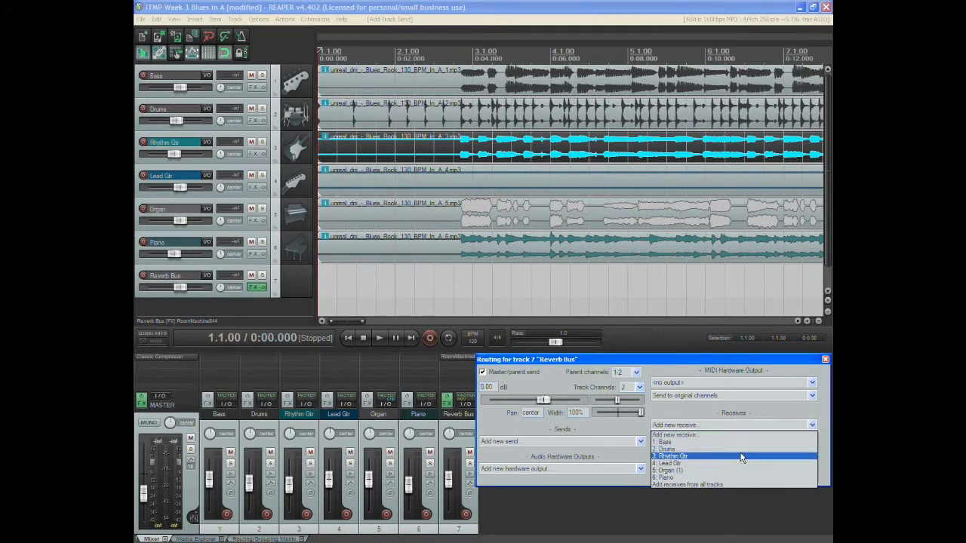
click(686, 482)
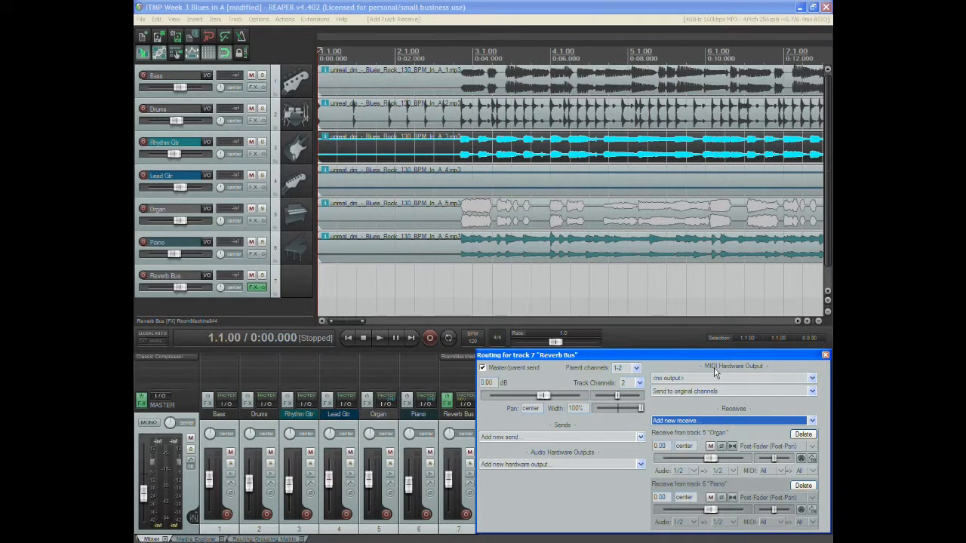
drag(707, 356, 708, 345)
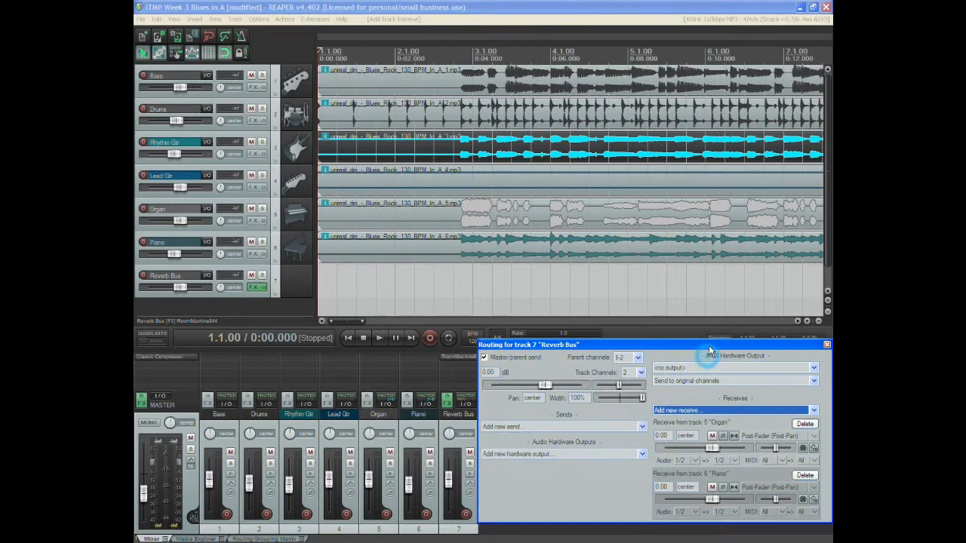
click(827, 346)
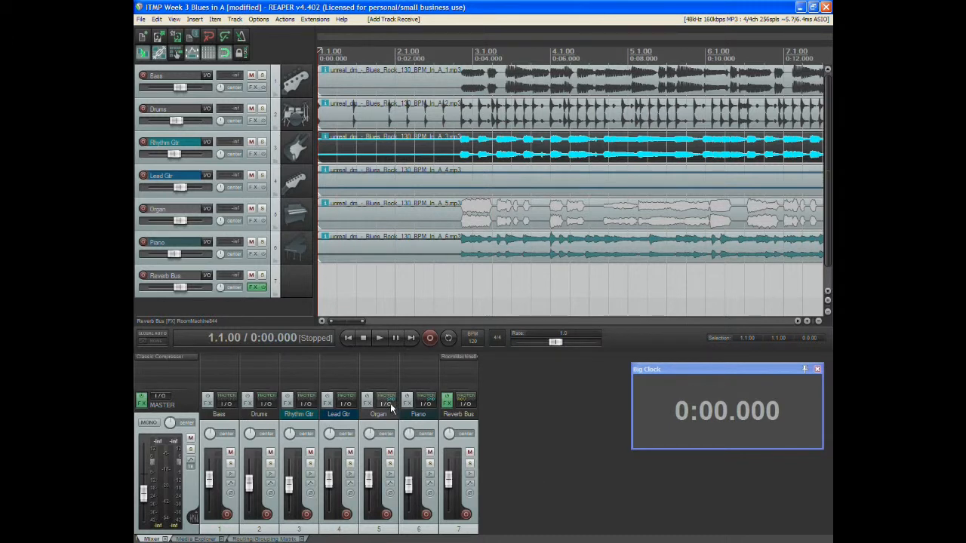
Lower the Reverb Bus track volume to about -11.2 dB
mouse_move(392, 403)
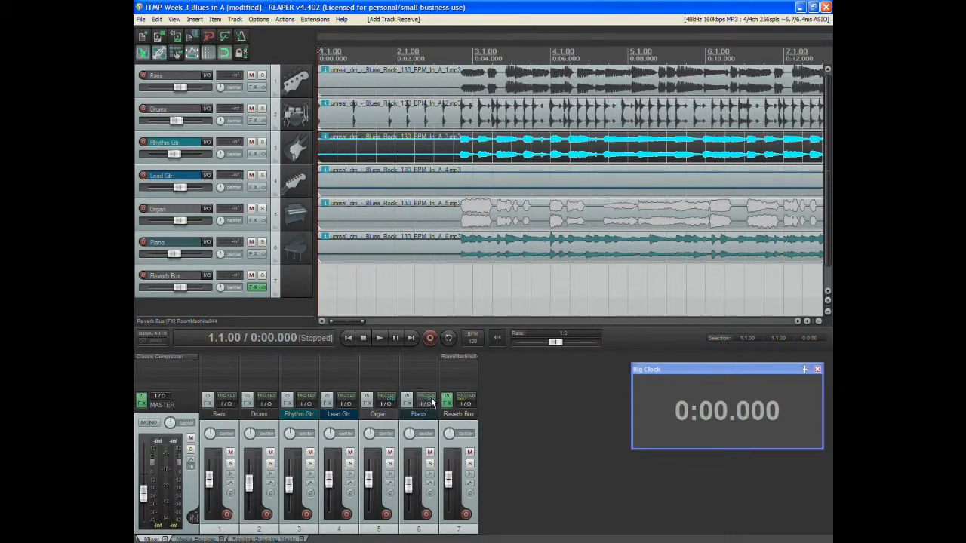
mouse_move(432, 404)
mouse_move(448, 481)
mouse_down()
mouse_move(448, 504)
mouse_move(450, 477)
mouse_move(449, 502)
mouse_move(449, 492)
mouse_up()
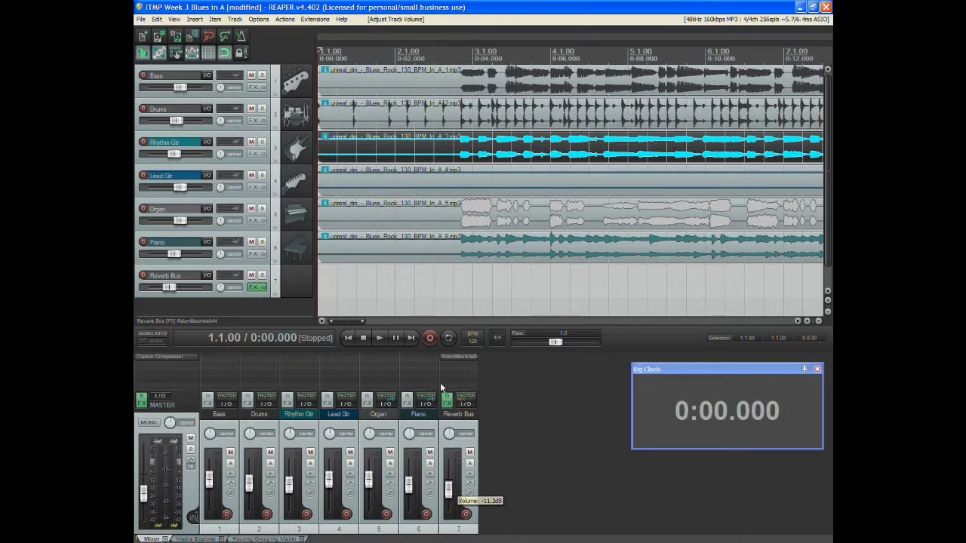
Solo the Organ and Piano tracks and start playback to hear them with the reverb
click(391, 464)
click(429, 463)
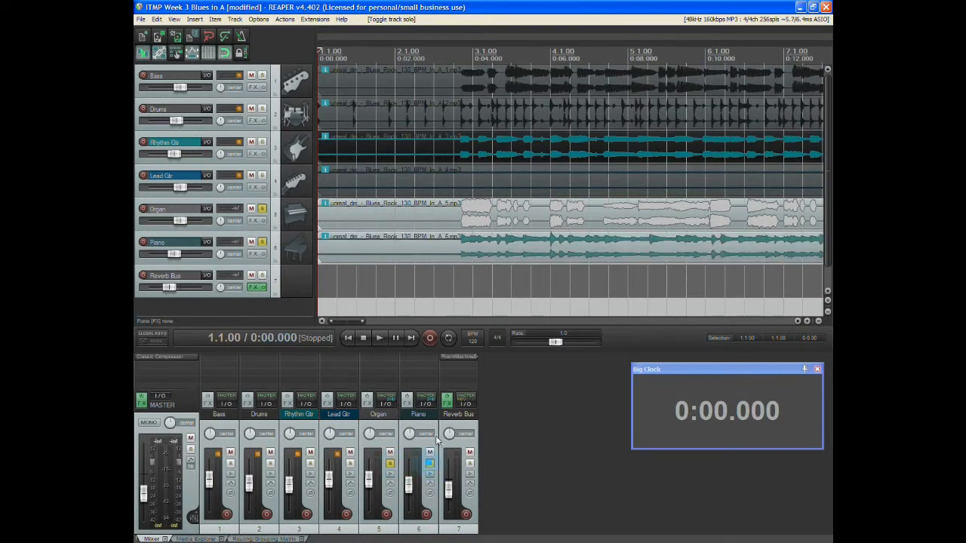
click(381, 337)
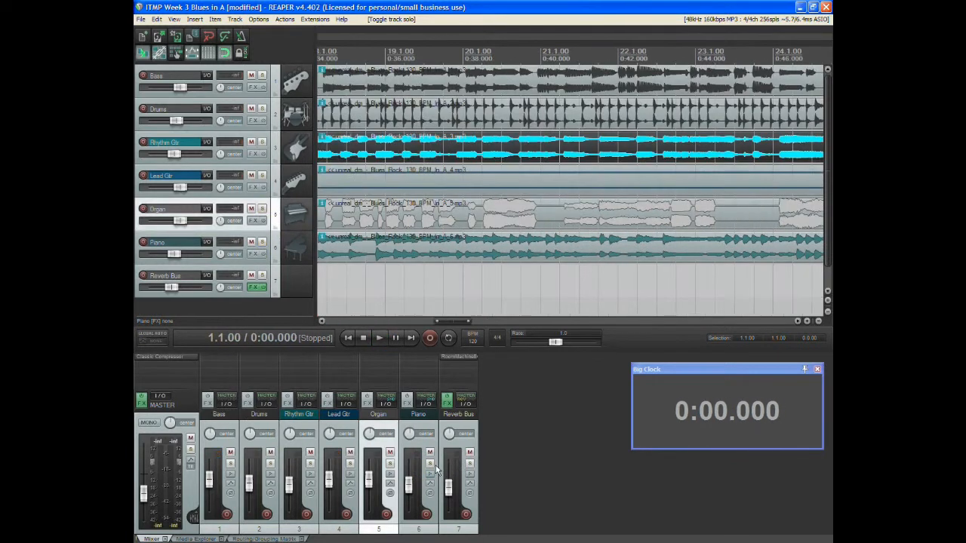
Play the project from the start, solo the Piano and Organ tracks, and adjust the Reverb Bus volume while listening
click(379, 338)
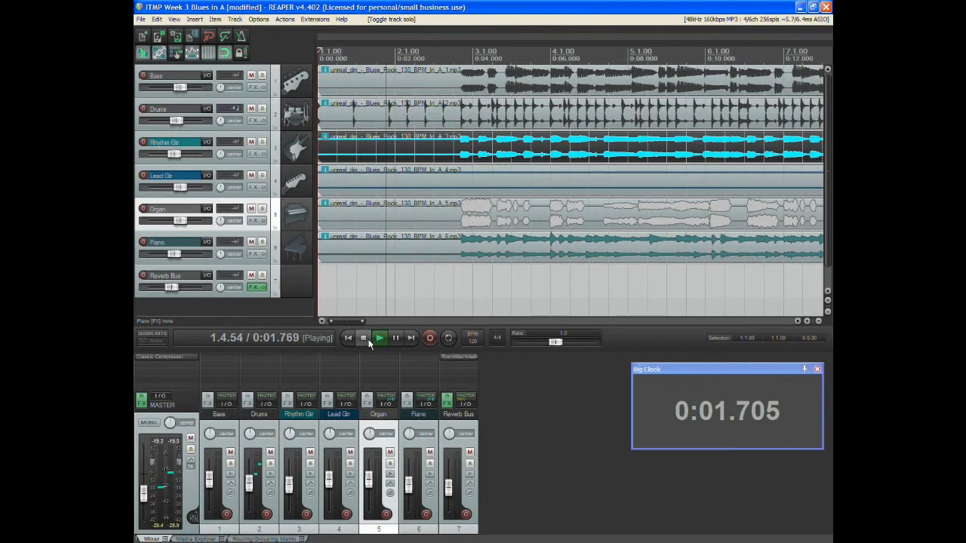
click(430, 463)
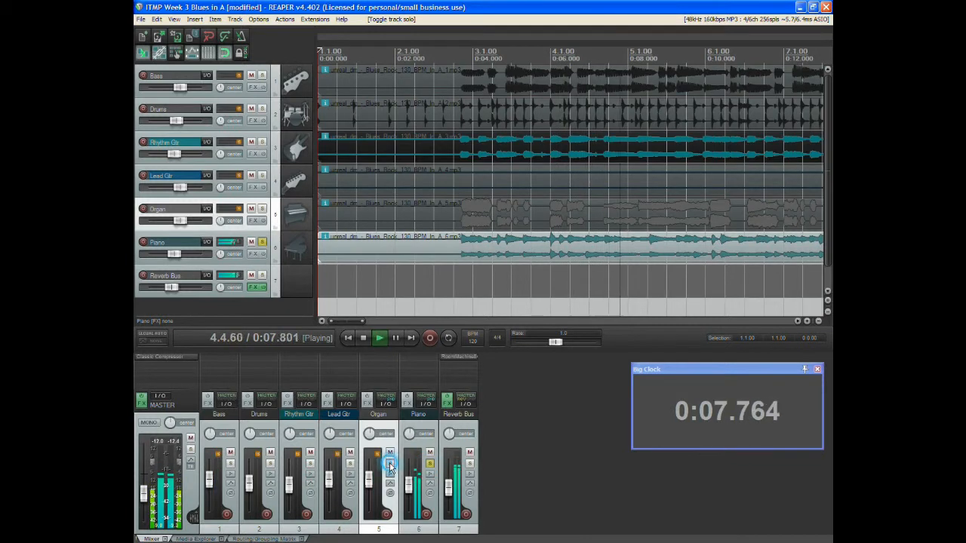
click(391, 464)
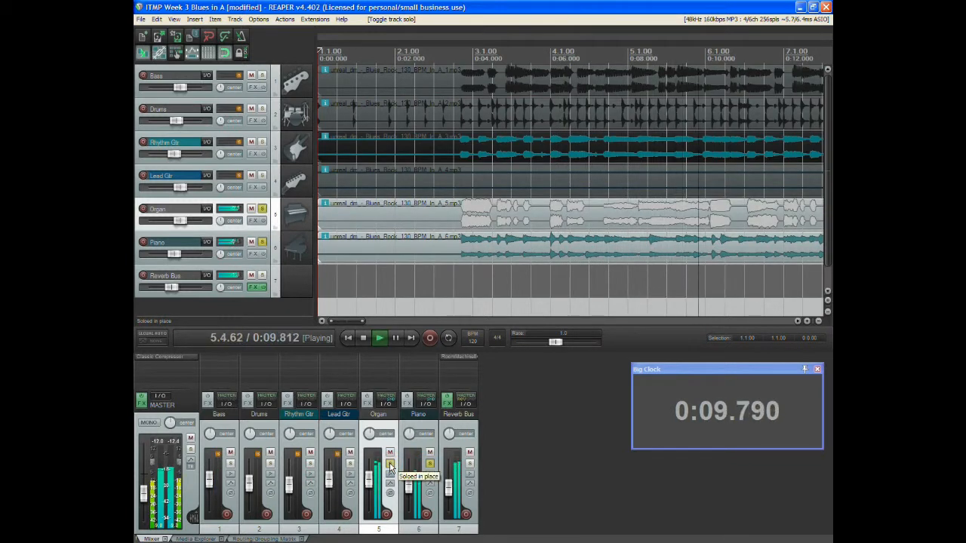
drag(449, 488, 453, 500)
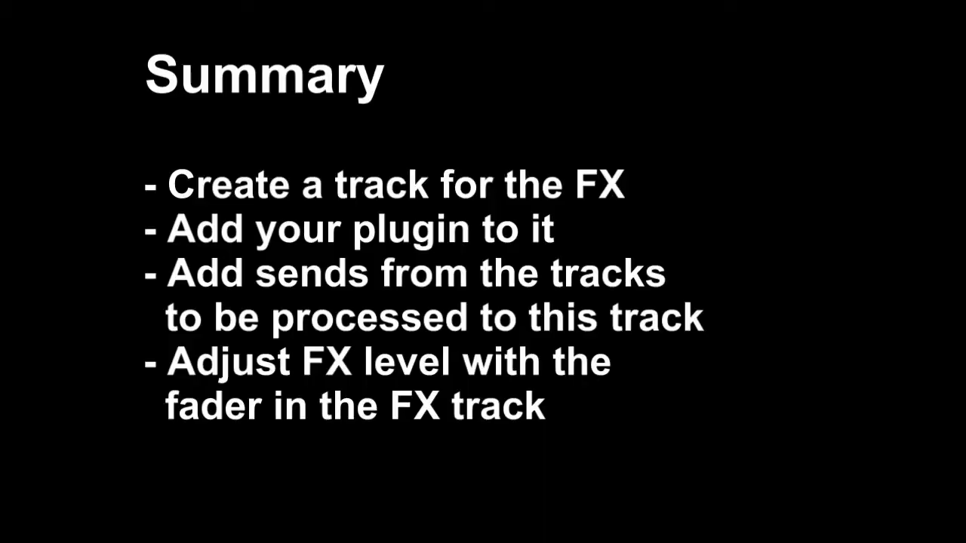